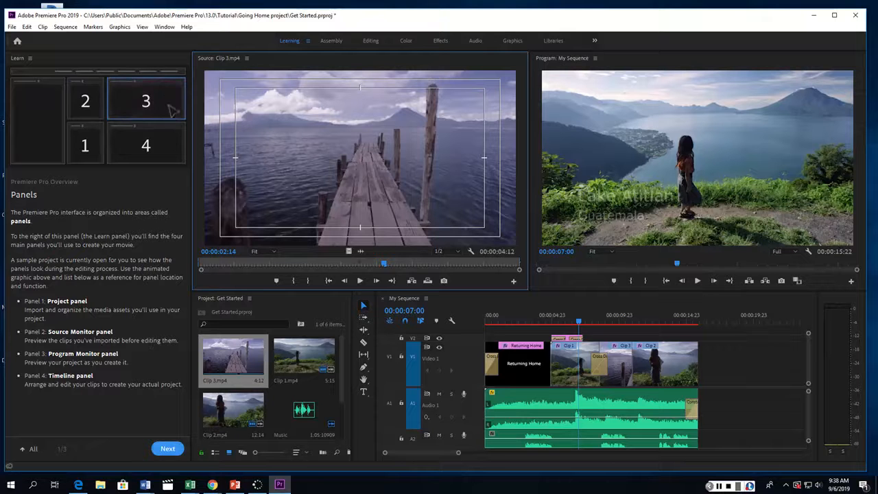
Advance the tutorial to Adjust Panels, narrow the Source Monitor and Project panels, and reduce the height of the lower panel row
{"action": "left_click", "coordinate": [167, 449]}
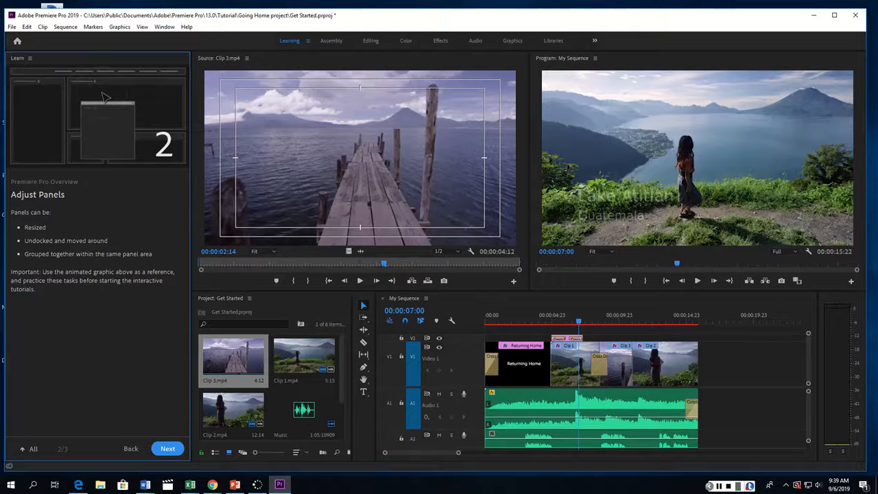
{"action": "left_click_drag", "start_coordinate": [531, 171], "coordinate": [369, 171]}
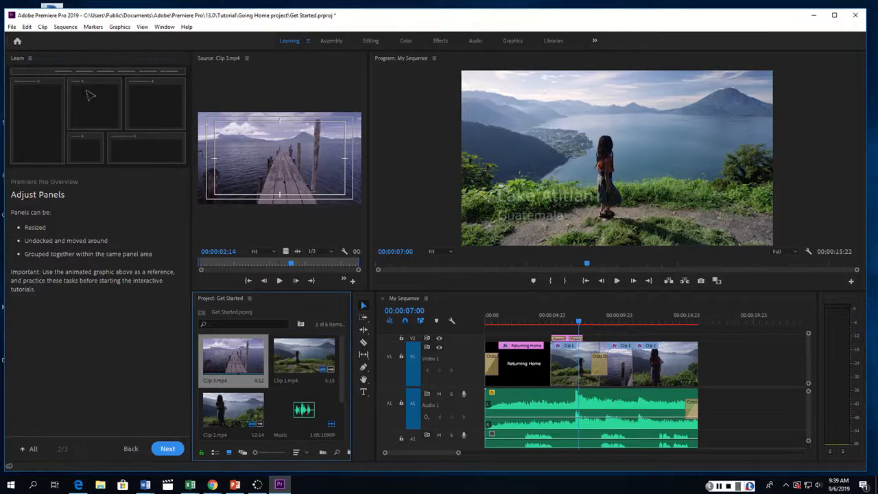
{"action": "mouse_move", "coordinate": [275, 293]}
{"action": "left_mouse_down"}
{"action": "mouse_move", "coordinate": [274, 276]}
{"action": "mouse_move", "coordinate": [275, 321]}
{"action": "mouse_move", "coordinate": [274, 309]}
{"action": "left_mouse_up"}
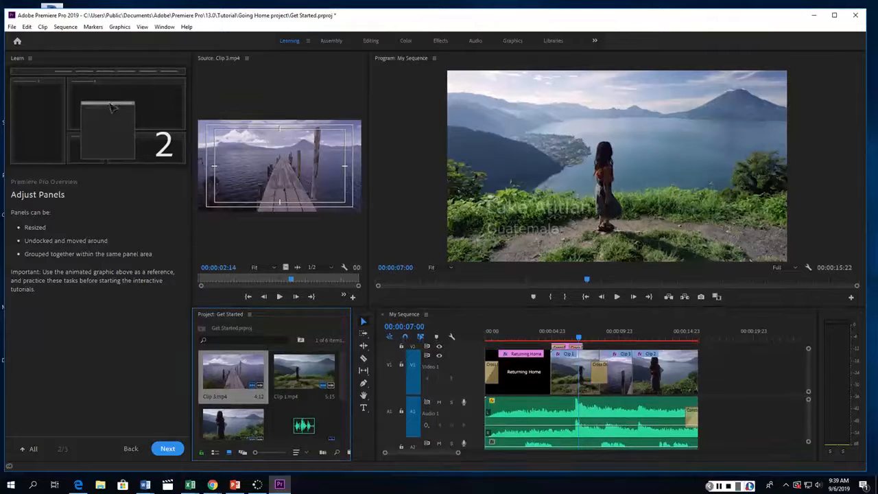
{"action": "left_click_drag", "start_coordinate": [355, 377], "coordinate": [290, 377]}
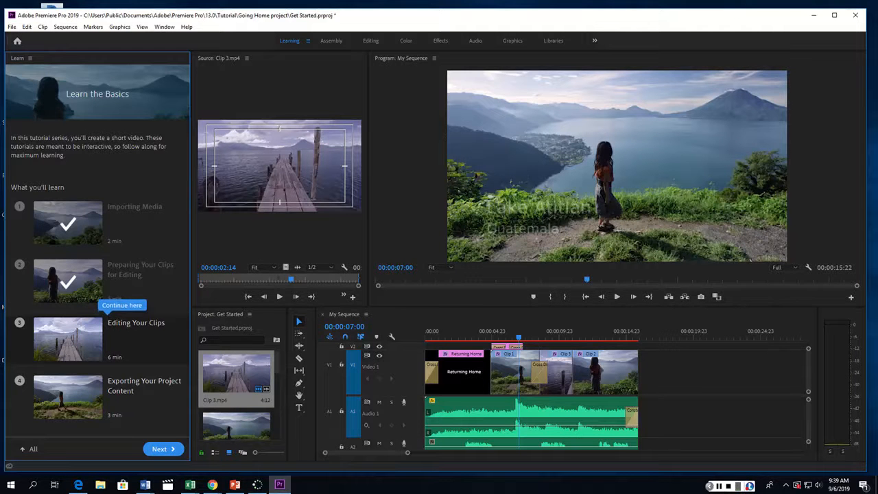
Start the Editing Your Clips tutorial without saving the changes to Get Started.prproj
{"action": "left_click", "coordinate": [136, 323]}
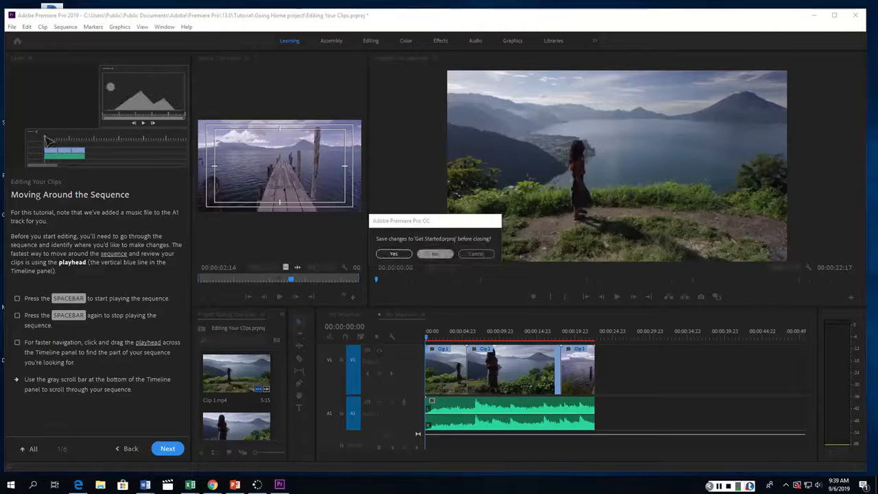
{"action": "left_click", "coordinate": [435, 254]}
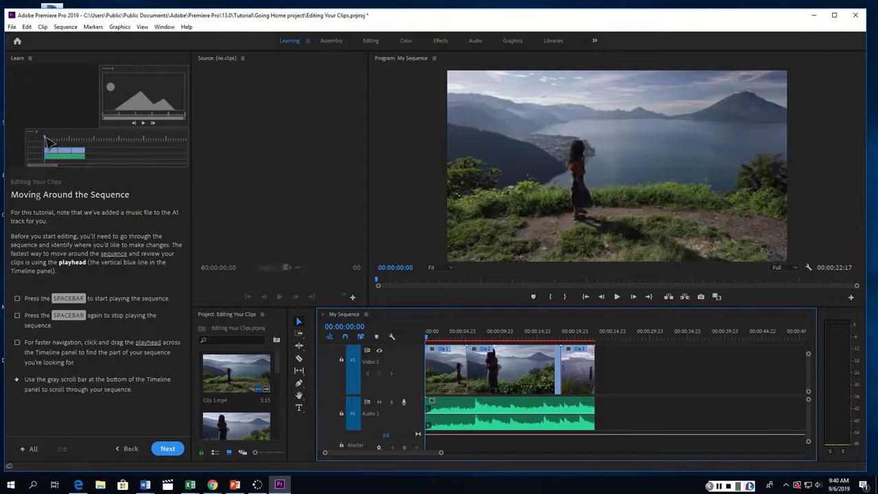
Play and stop the sequence, and move the playhead back to 00:00:02:13 within Clip 1
{"action": "key", "text": "space"}
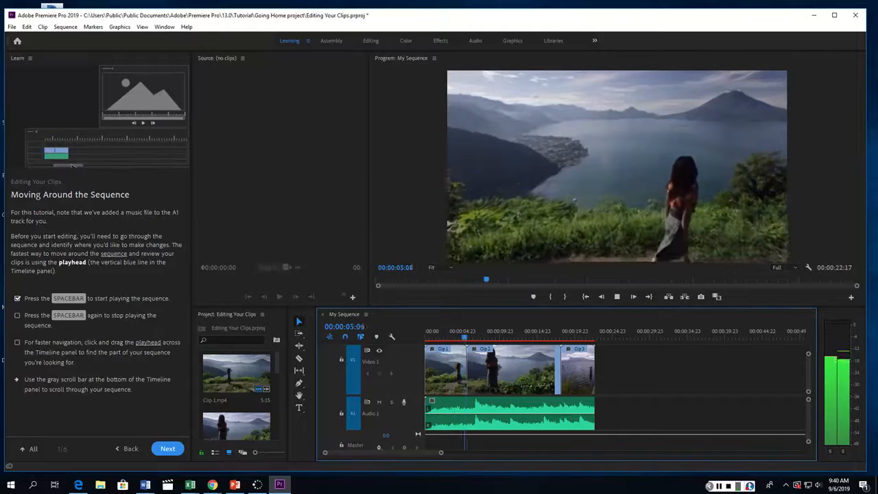
{"action": "key", "text": "space"}
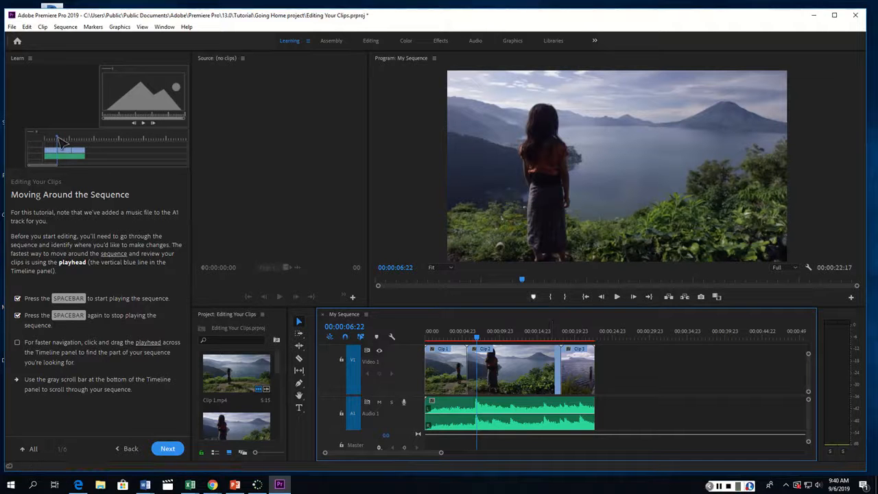
{"action": "left_click_drag", "start_coordinate": [477, 337], "coordinate": [443, 337]}
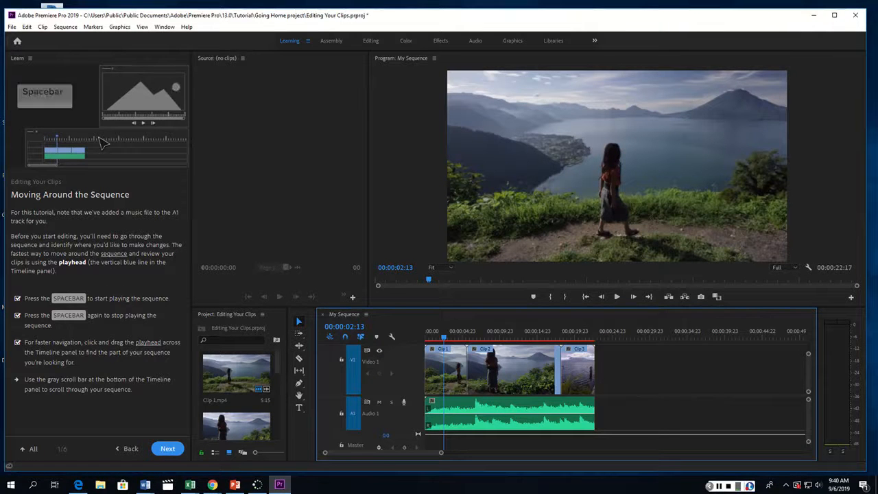
{"action": "mouse_move", "coordinate": [383, 453]}
{"action": "left_mouse_down"}
{"action": "mouse_move", "coordinate": [484, 453]}
{"action": "mouse_move", "coordinate": [383, 452]}
{"action": "left_mouse_up"}
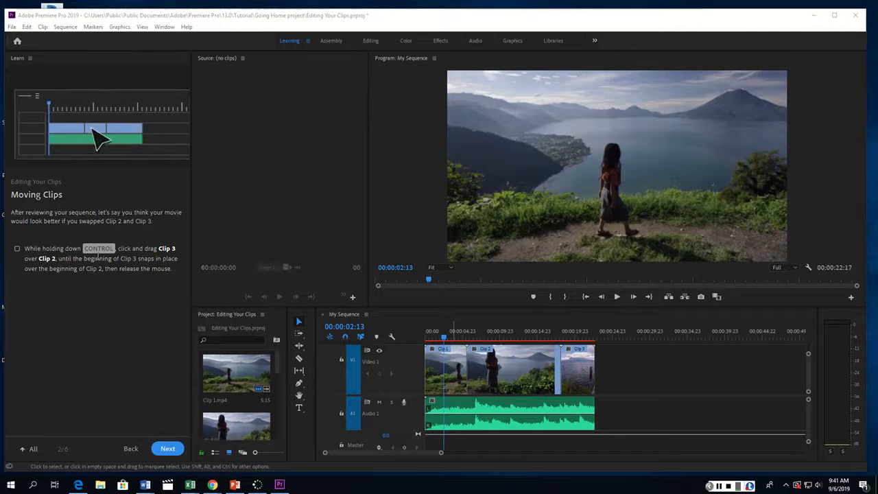
Insert Clip 3 ahead of Clip 2 in the sequence, and trim the end of Clip 2 to the playhead at 00:00:15:13
{"action": "left_click_drag", "start_coordinate": [585, 371], "coordinate": [511, 372]}
{"action": "left_click_drag", "start_coordinate": [497, 374], "coordinate": [493, 374]}
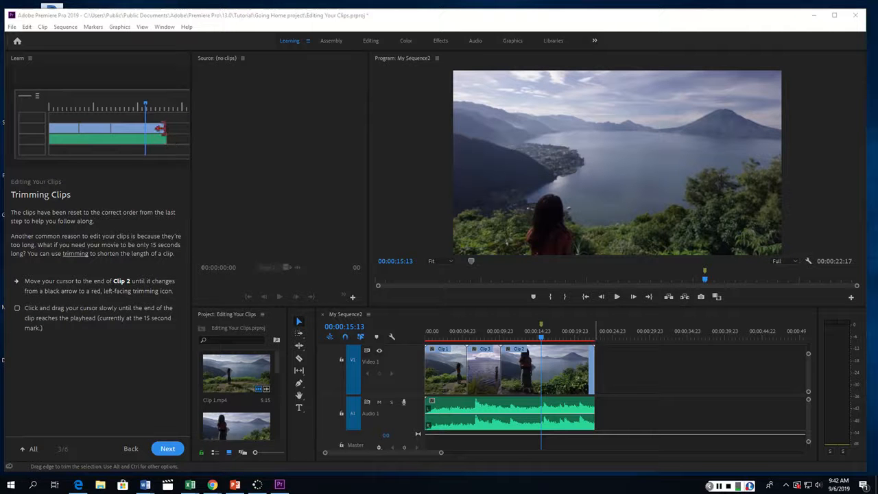
{"action": "left_click_drag", "start_coordinate": [593, 378], "coordinate": [541, 378]}
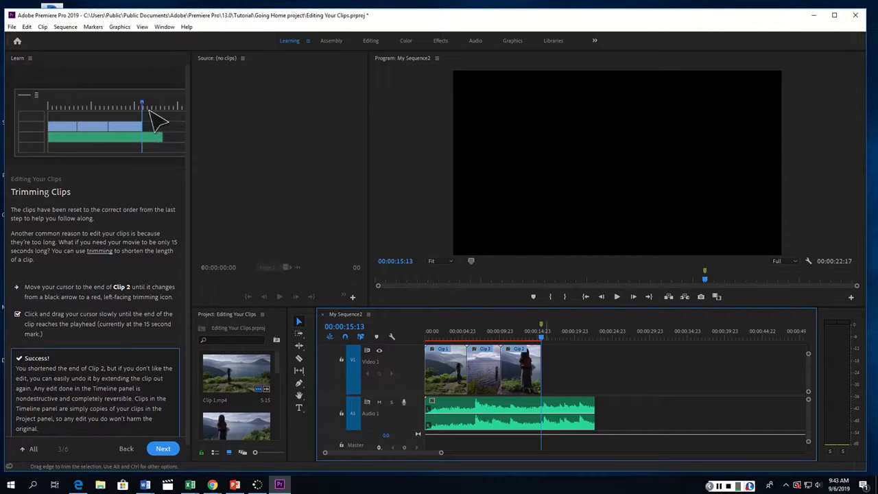
{"action": "mouse_move", "coordinate": [541, 370]}
{"action": "left_mouse_down"}
{"action": "mouse_move", "coordinate": [568, 371]}
{"action": "mouse_move", "coordinate": [541, 371]}
{"action": "left_mouse_up"}
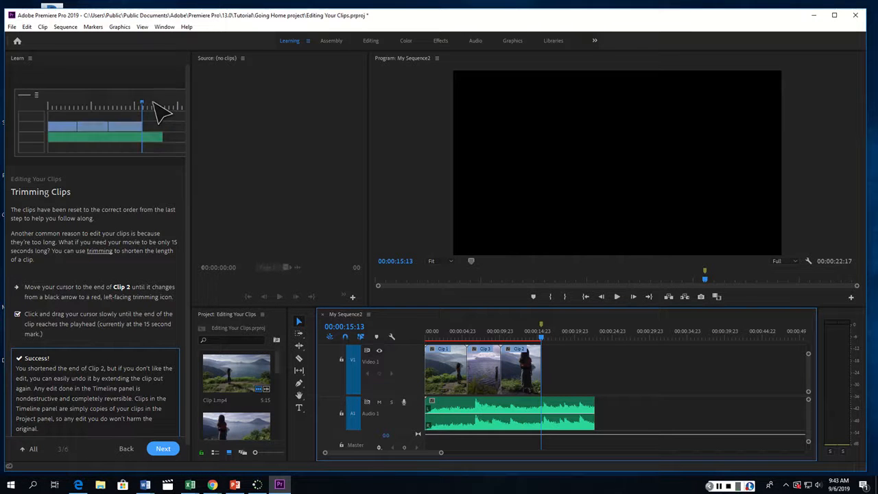
Continue to the Edit Challenge lesson and expand Hint 1, Hint 2 and Hint 3 to read them
{"action": "left_click", "coordinate": [164, 449]}
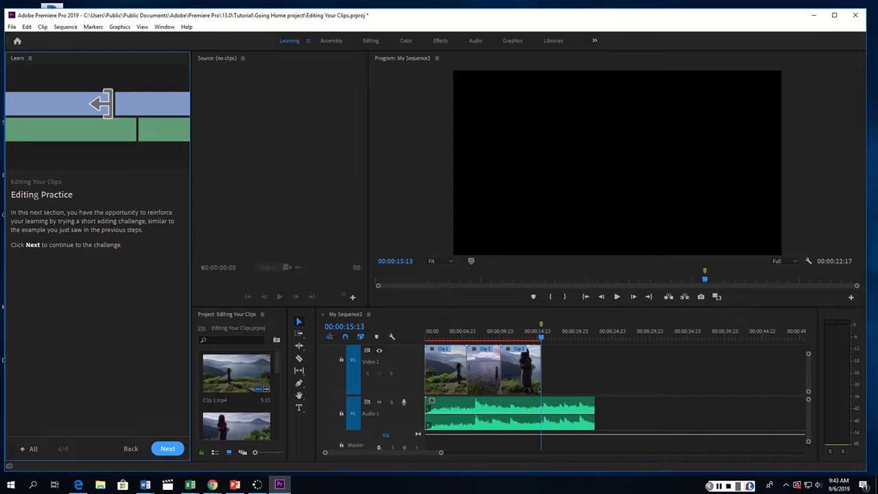
{"action": "left_click", "coordinate": [168, 449]}
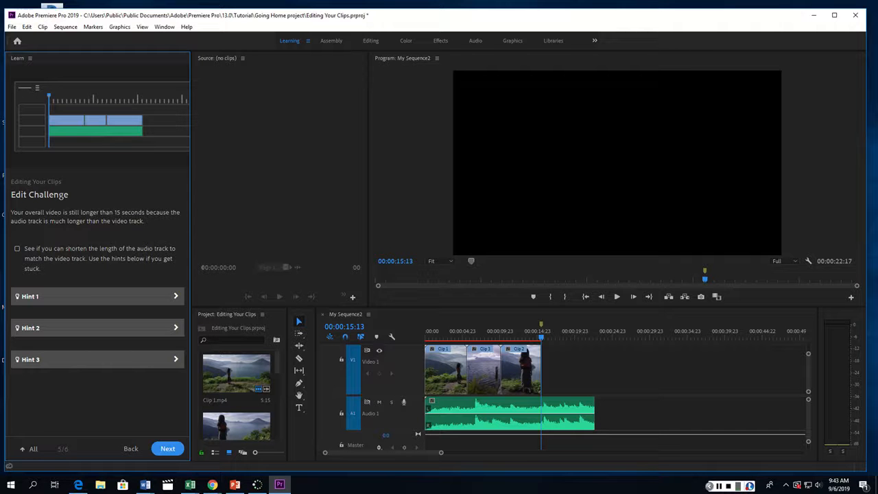
{"action": "left_click", "coordinate": [175, 296]}
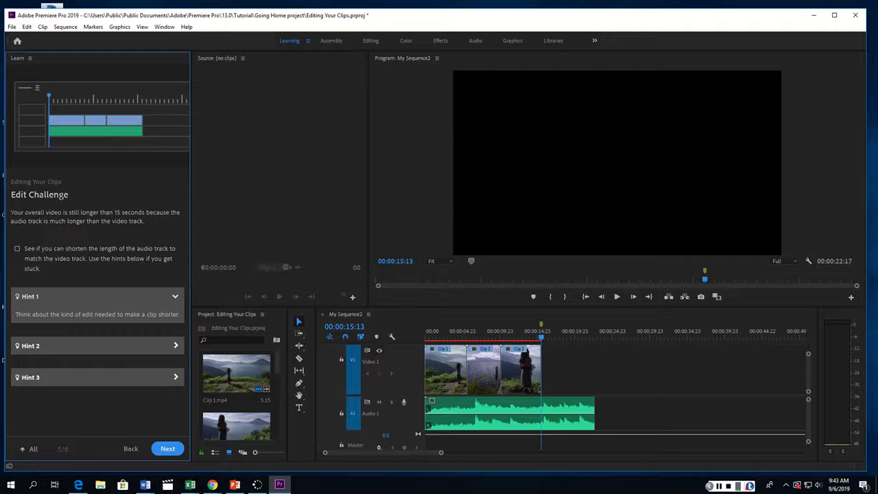
{"action": "left_click", "coordinate": [175, 346]}
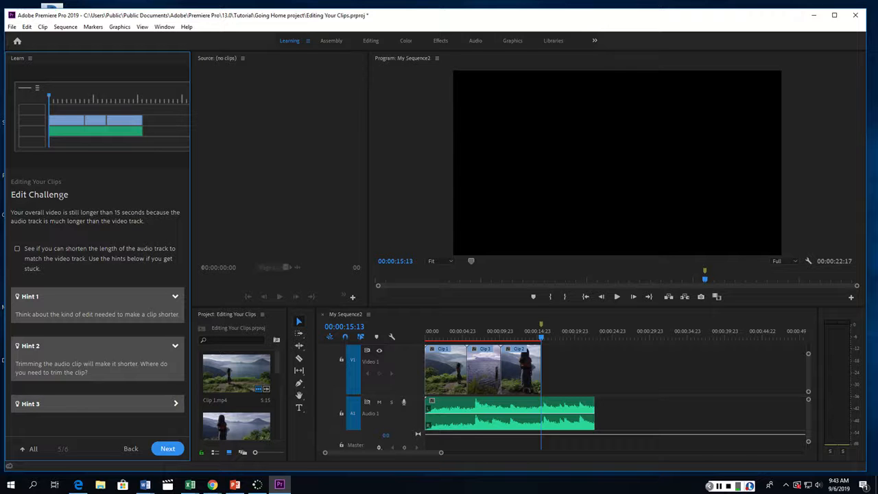
{"action": "left_click", "coordinate": [176, 404]}
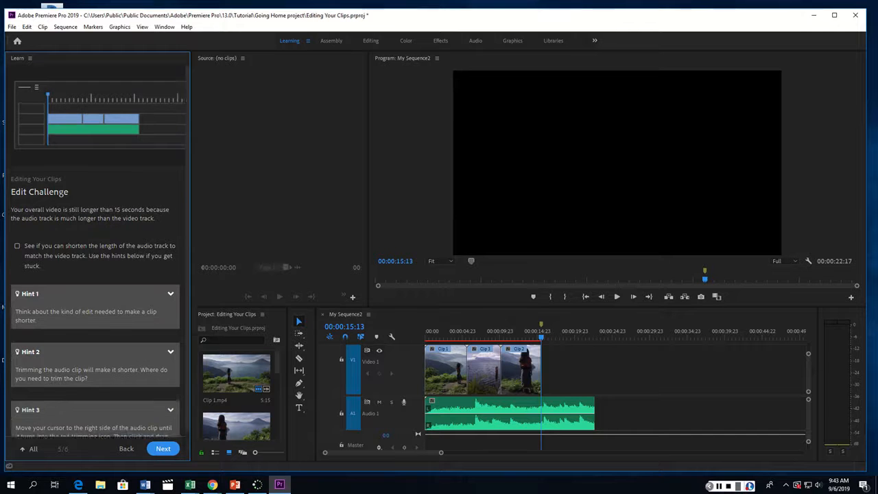
{"action": "scroll", "coordinate": [176, 404], "scroll_direction": "down", "scroll_amount": 1}
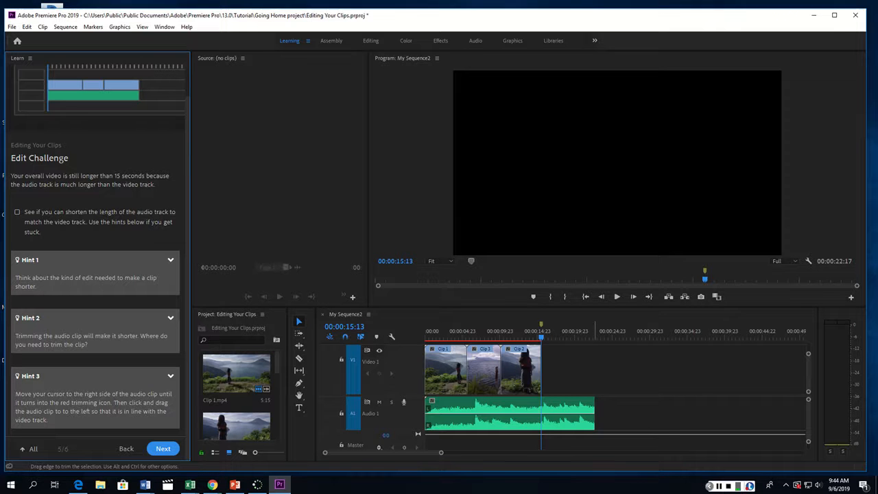
Trim the audio clip's end to 00:00:15:13 to match the video track, and open the Exporting Your Project Content tutorial without saving the current project
{"action": "left_click_drag", "start_coordinate": [594, 412], "coordinate": [542, 412]}
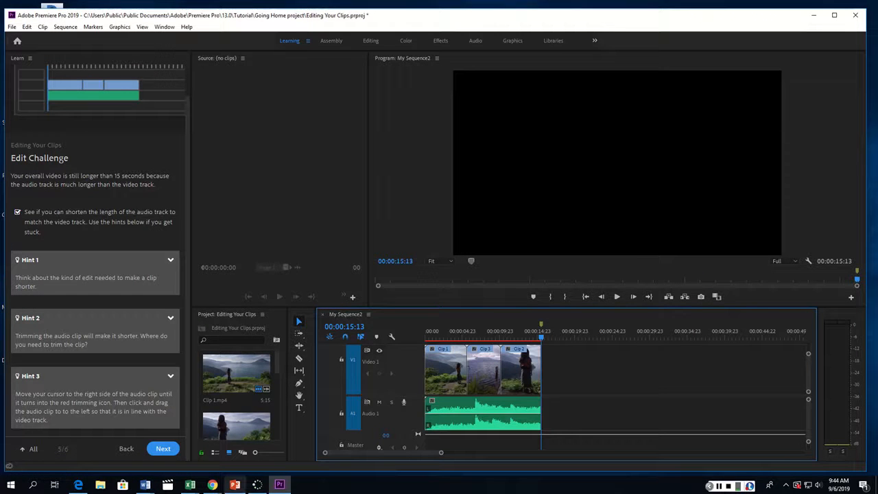
{"action": "left_click", "coordinate": [163, 449]}
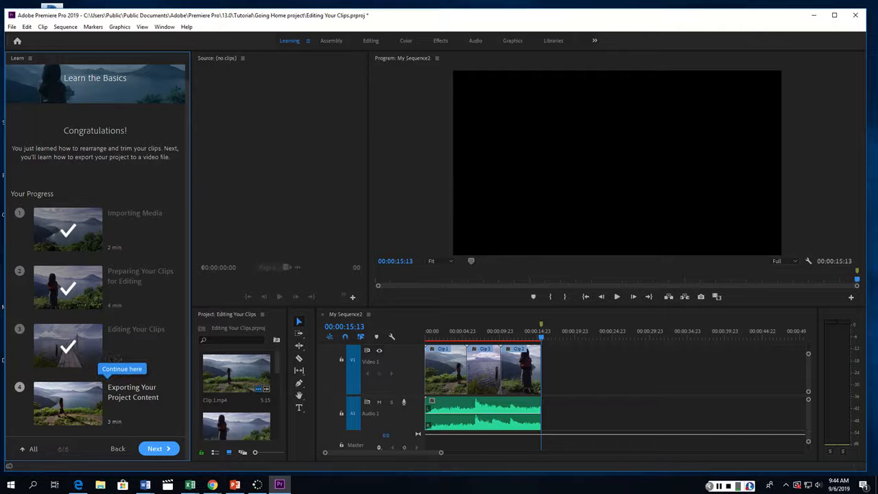
{"action": "left_click", "coordinate": [159, 449]}
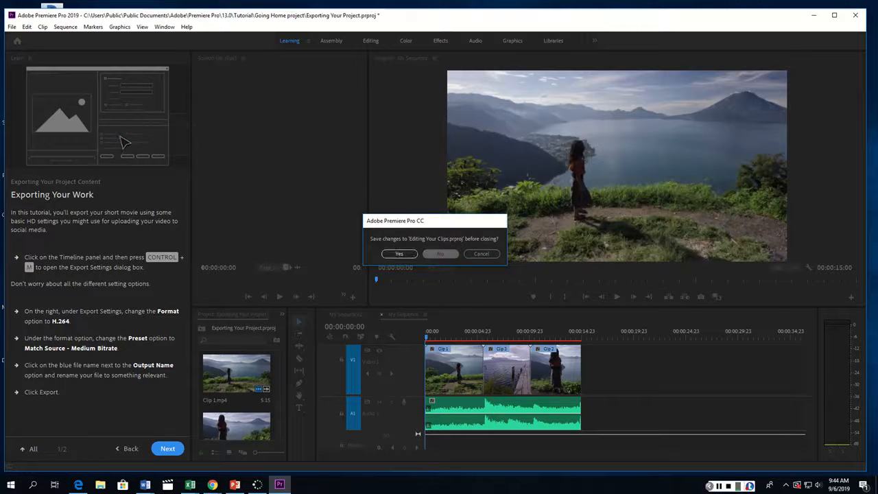
{"action": "left_click", "coordinate": [440, 253]}
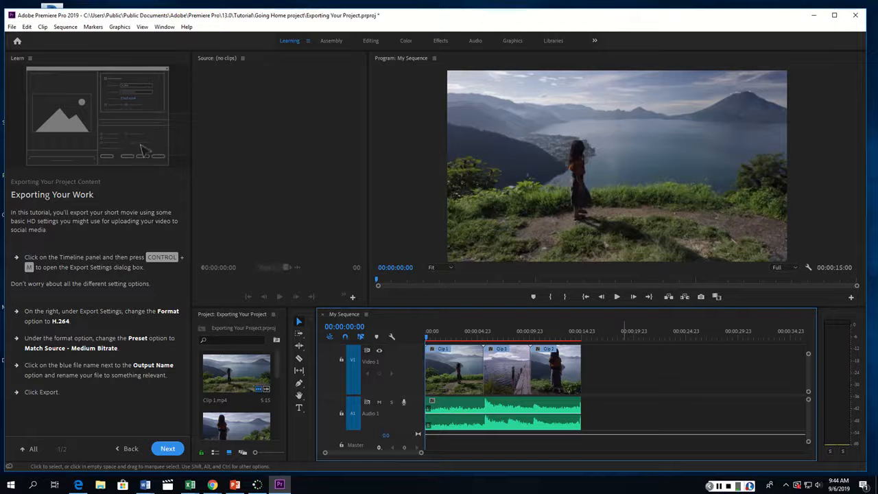
Open the export settings for My Sequence and set the format to H.264 with the Match Source - Medium bitrate preset
{"action": "key", "text": "ctrl+m"}
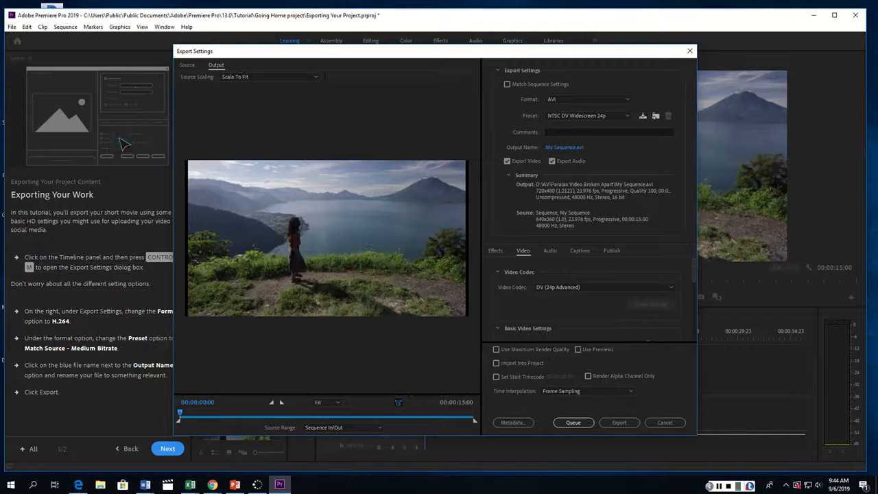
{"action": "left_click", "coordinate": [689, 51]}
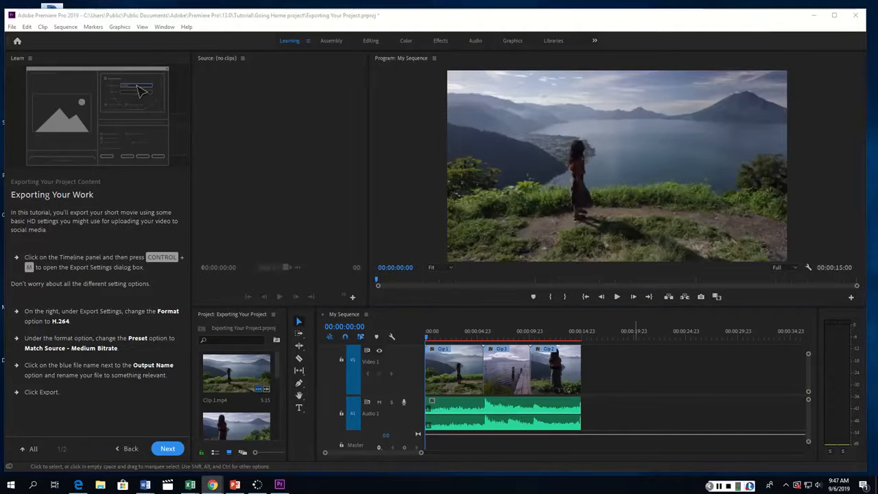
{"action": "left_click", "coordinate": [636, 384]}
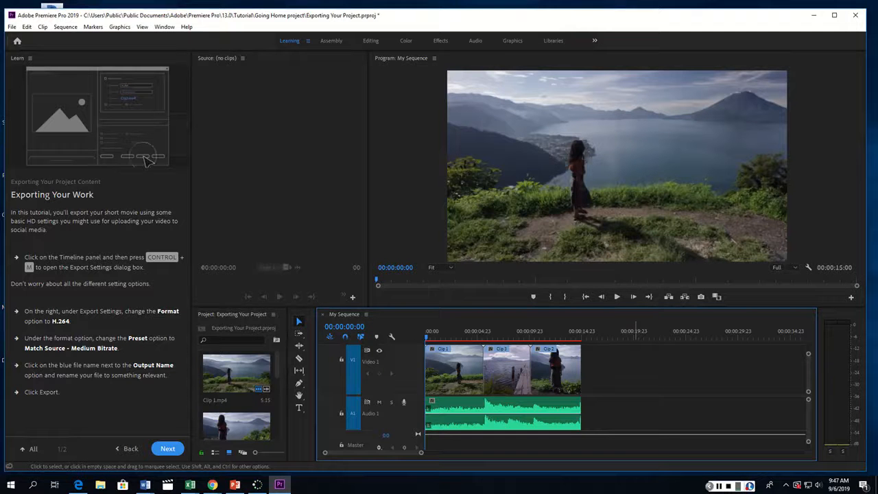
{"action": "key", "text": "ctrl+m"}
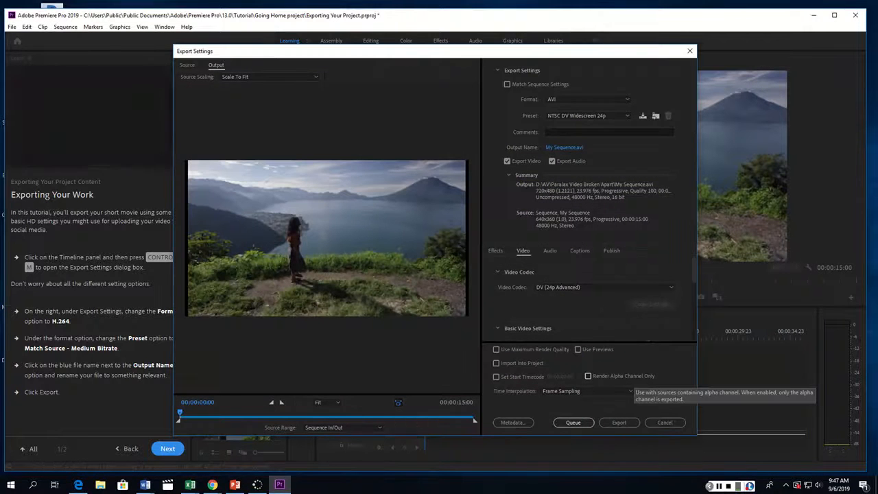
{"action": "left_click_drag", "start_coordinate": [435, 50], "coordinate": [487, 54]}
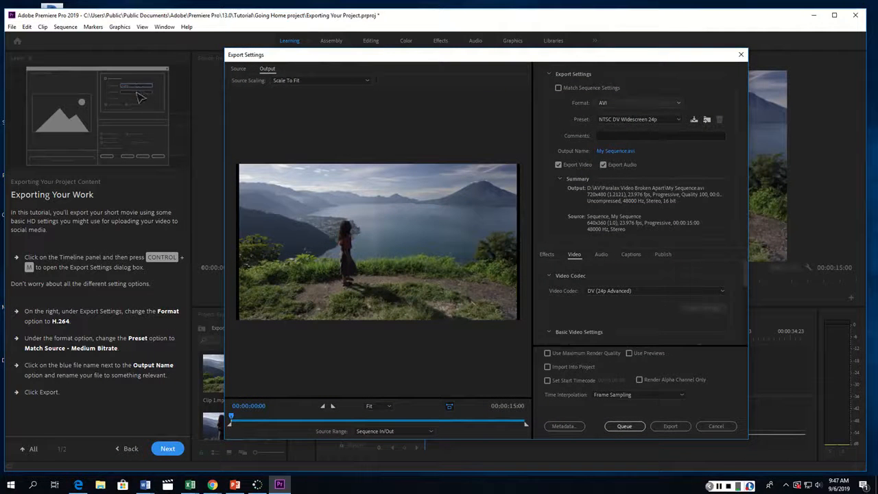
{"action": "left_click", "coordinate": [639, 103]}
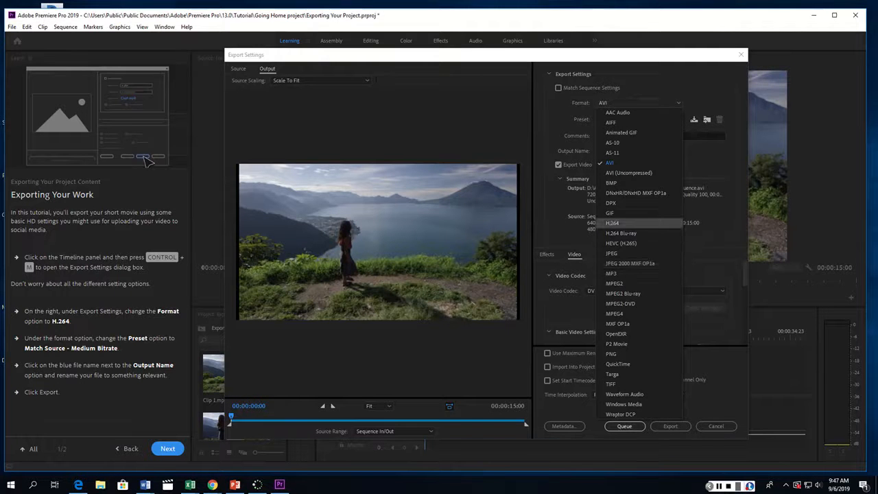
{"action": "left_click", "coordinate": [613, 223]}
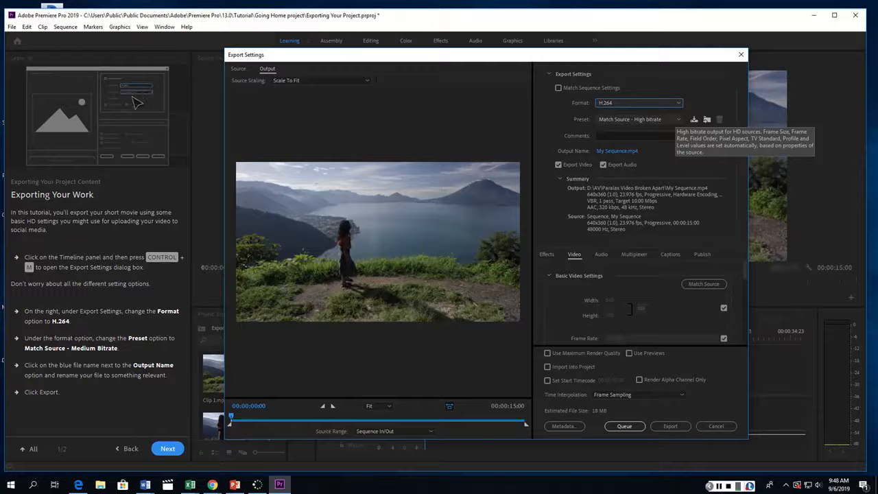
{"action": "left_click", "coordinate": [663, 120]}
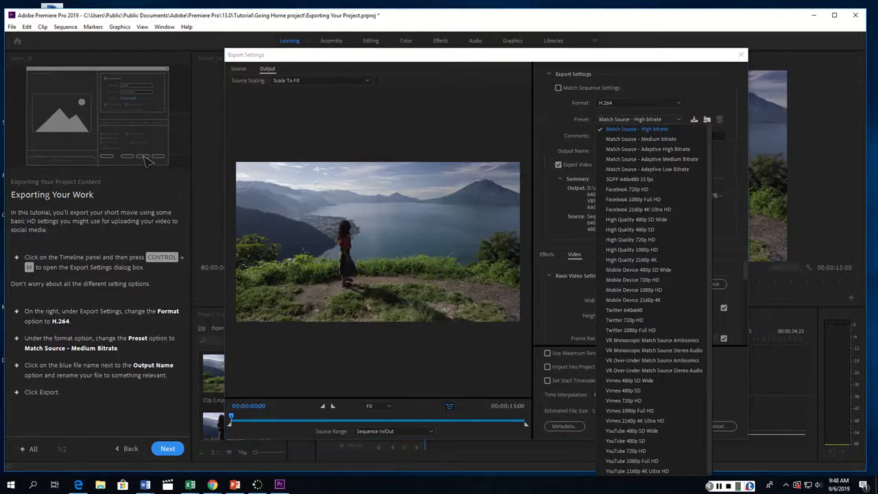
{"action": "left_click", "coordinate": [641, 138]}
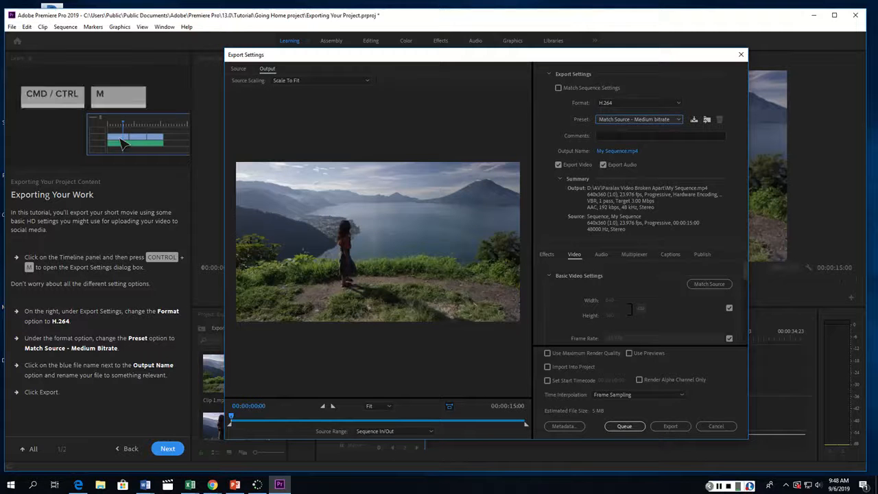
Set the export's output location to folder 4 on the PLTW 2201 Lab (S:) drive
{"action": "left_click", "coordinate": [617, 150]}
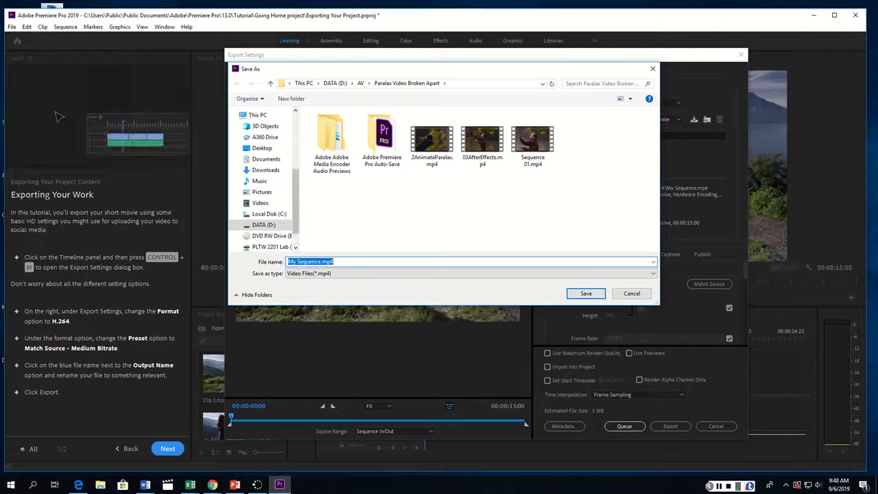
{"action": "scroll", "coordinate": [271, 210], "scroll_direction": "down", "scroll_amount": 1}
{"action": "left_click", "coordinate": [271, 221]}
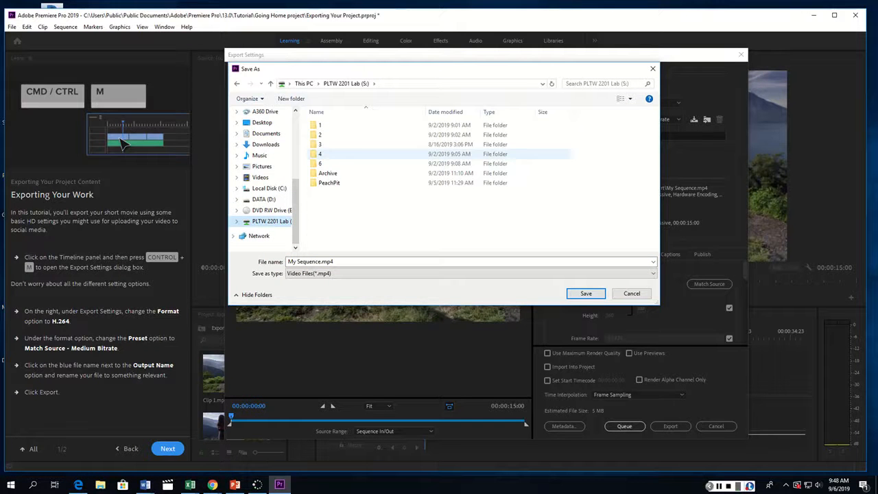
{"action": "double_click", "coordinate": [323, 154]}
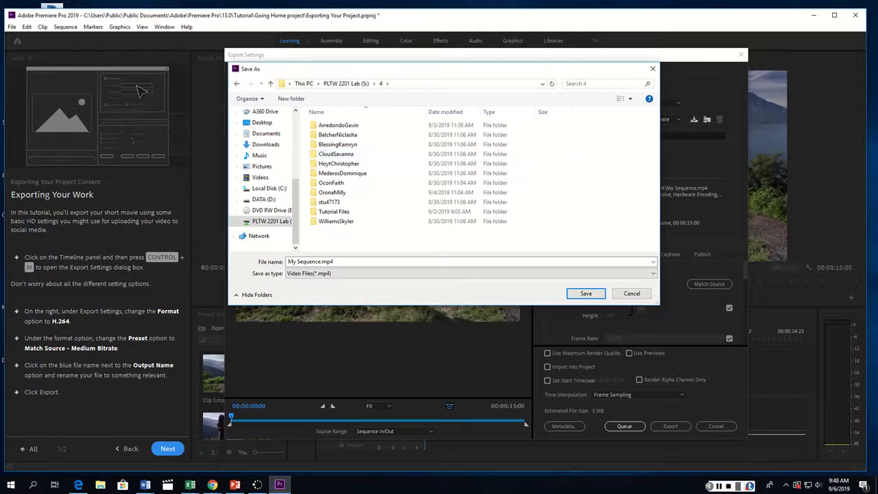
Name the output file TestSequence.mp4, save that name and export the sequence
{"action": "left_click", "coordinate": [317, 261]}
{"action": "left_click", "coordinate": [319, 261]}
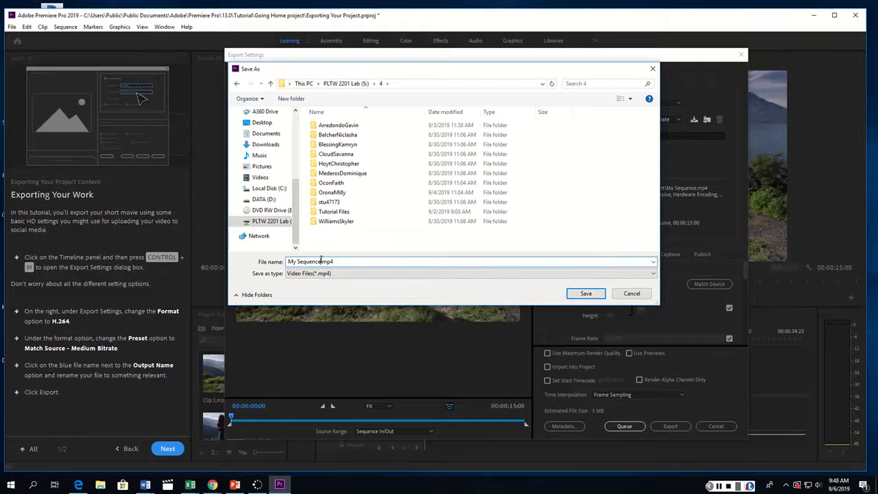
{"action": "left_click_drag", "start_coordinate": [319, 261], "coordinate": [277, 259]}
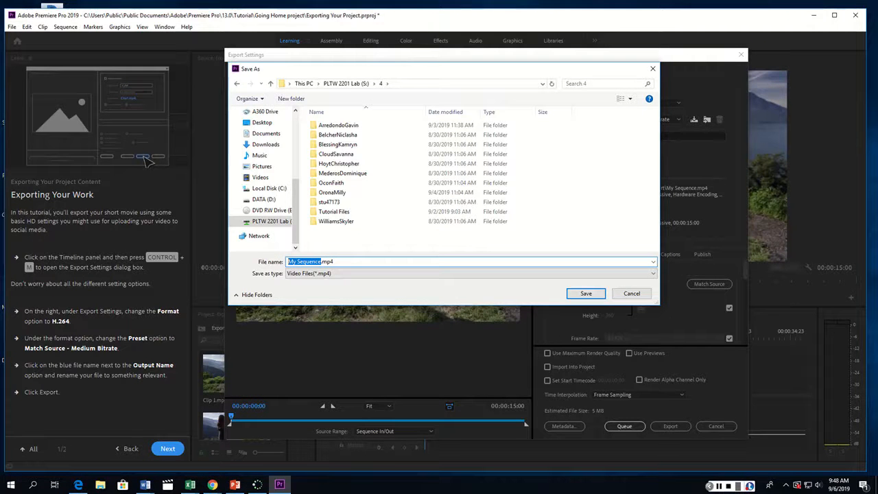
{"action": "type", "text": "TestSequen"}
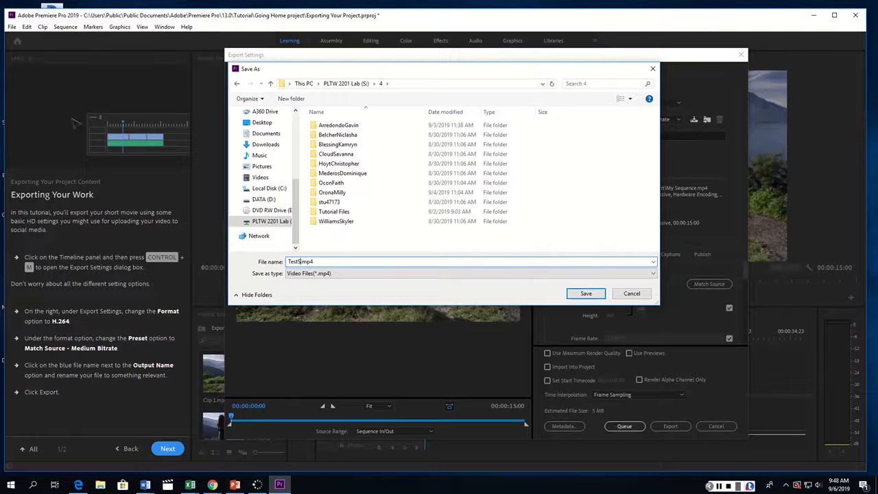
{"action": "type", "text": "ce"}
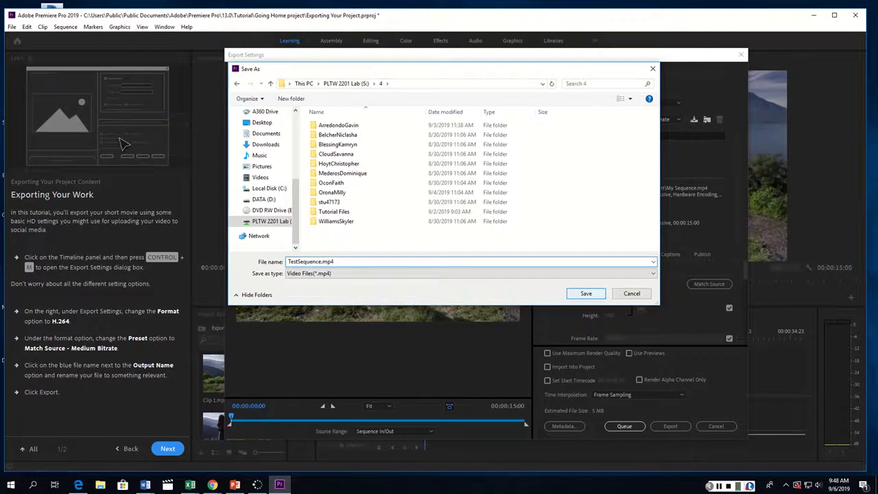
{"action": "key", "text": "Return"}
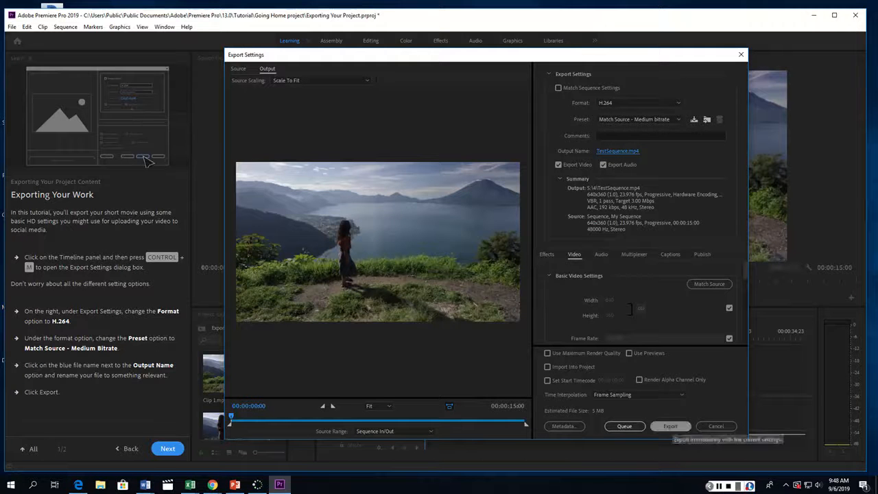
{"action": "left_click", "coordinate": [671, 426]}
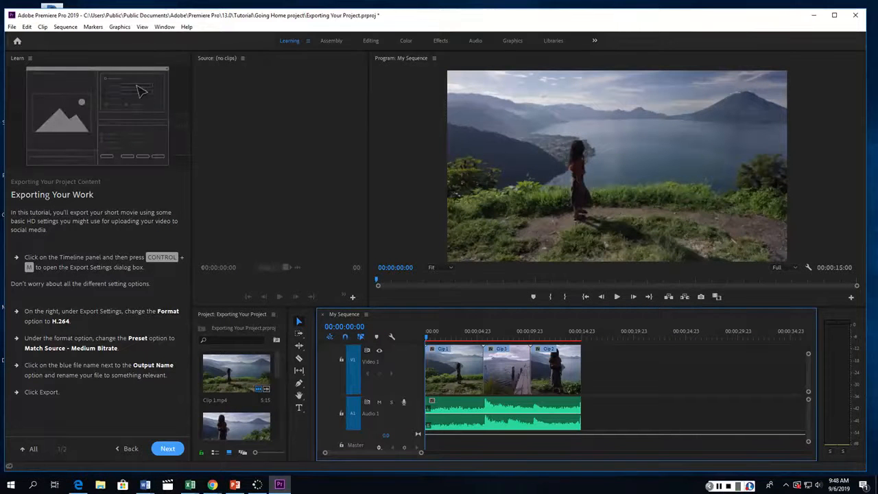
Switch to File Explorer and look for the exported TestSequence.mp4 in folder 4 on the PLTW 2201 Lab (S:) drive
{"action": "key", "text": "super+e"}
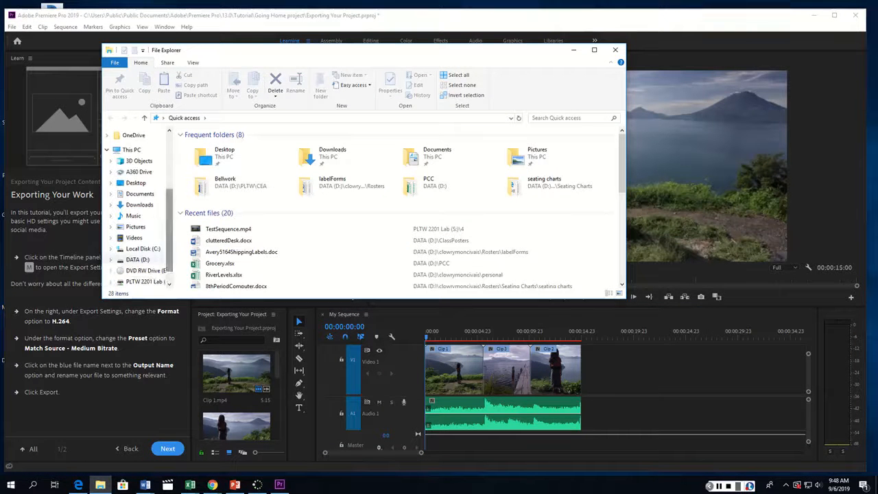
{"action": "left_click", "coordinate": [144, 282]}
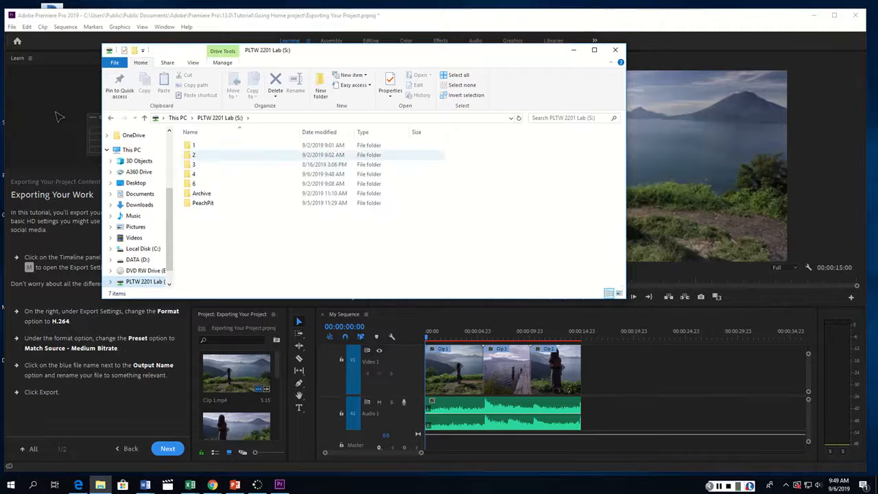
{"action": "double_click", "coordinate": [200, 175]}
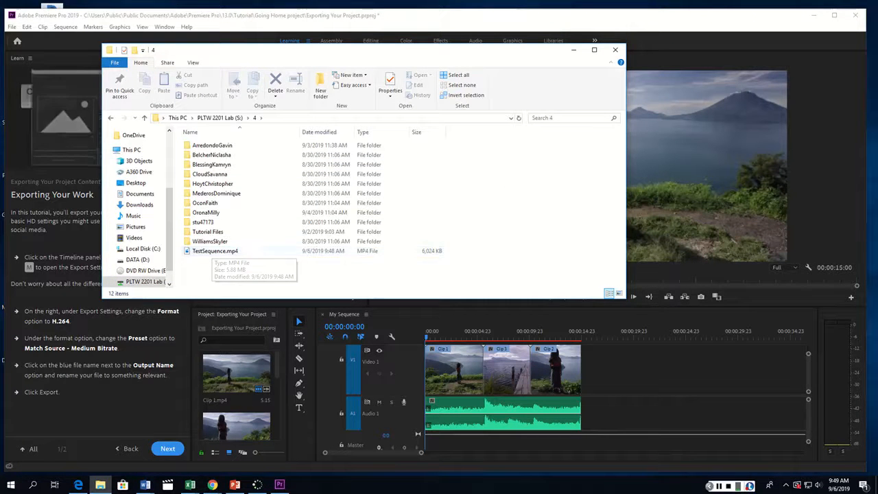
Return to Premiere Pro and advance the Exporting Your Project Content tutorial to its final page
{"action": "left_click", "coordinate": [574, 50]}
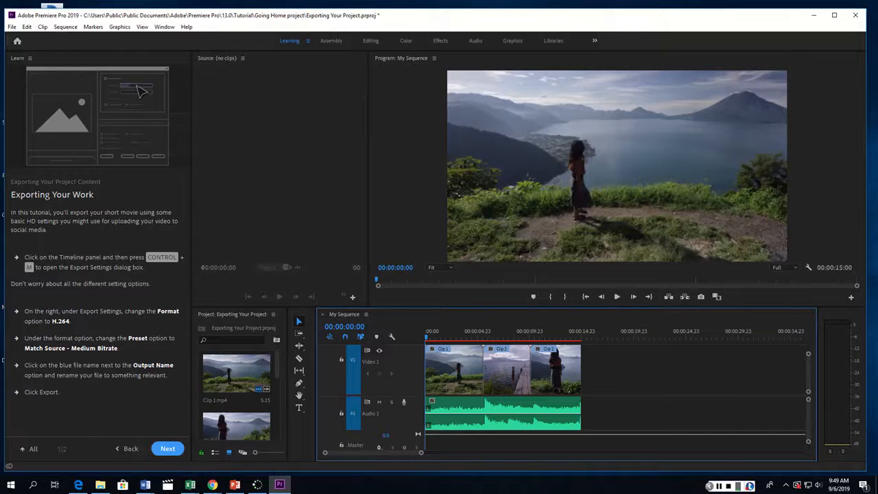
{"action": "left_click", "coordinate": [167, 449]}
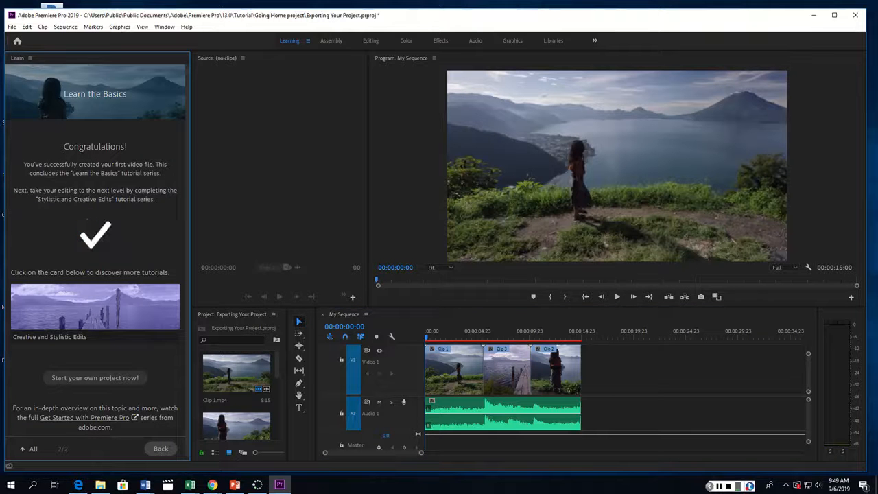
{"action": "mouse_move", "coordinate": [95, 310]}
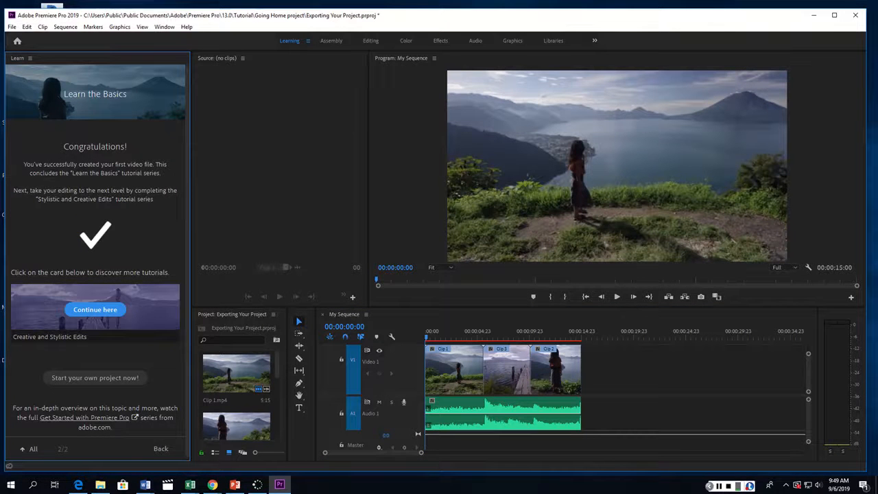